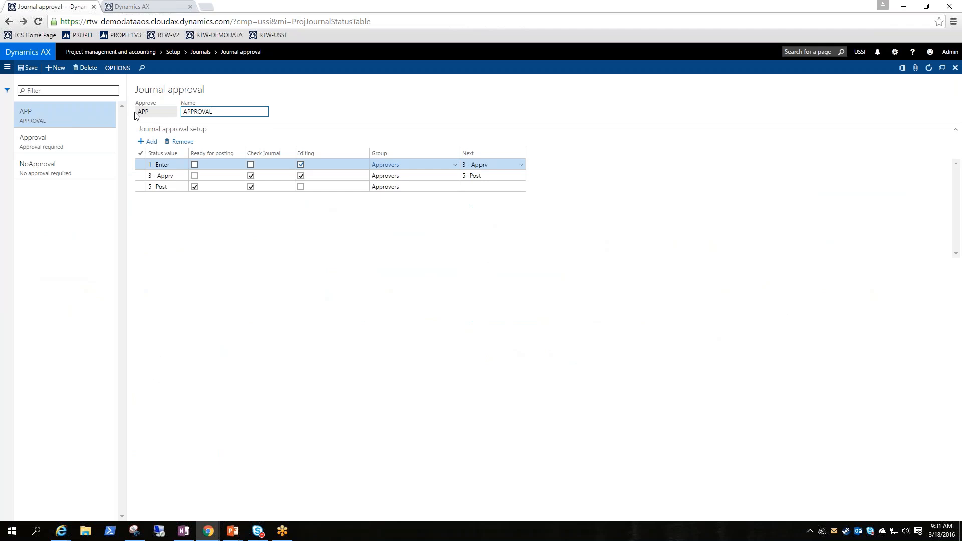
# In the APP journal approval, disable Editing for the 3 - Apprv status while keeping Check journal enabled.
pyautogui.click(152, 112)
pyautogui.moveTo(246, 111); pyautogui.dragTo(190, 109)
pyautogui.click(211, 249)
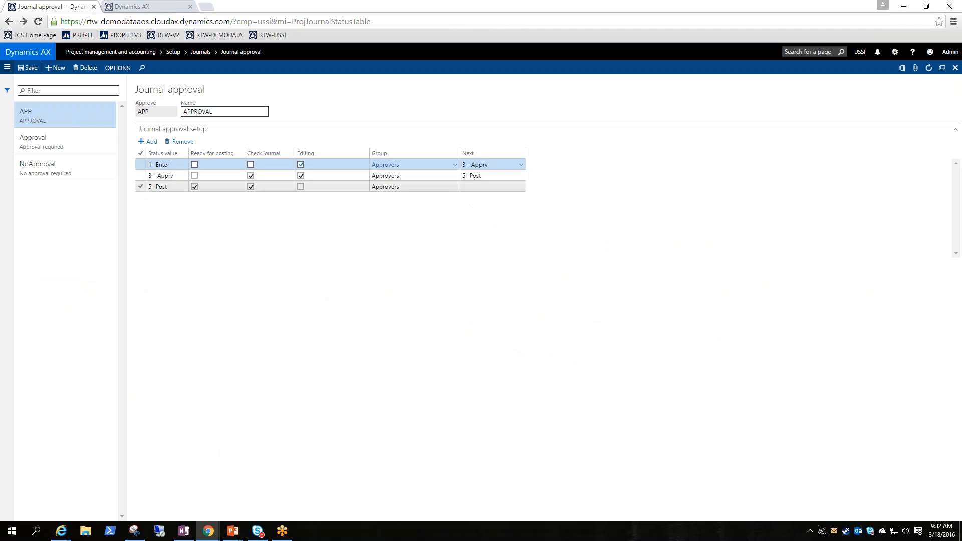
pyautogui.click(164, 166)
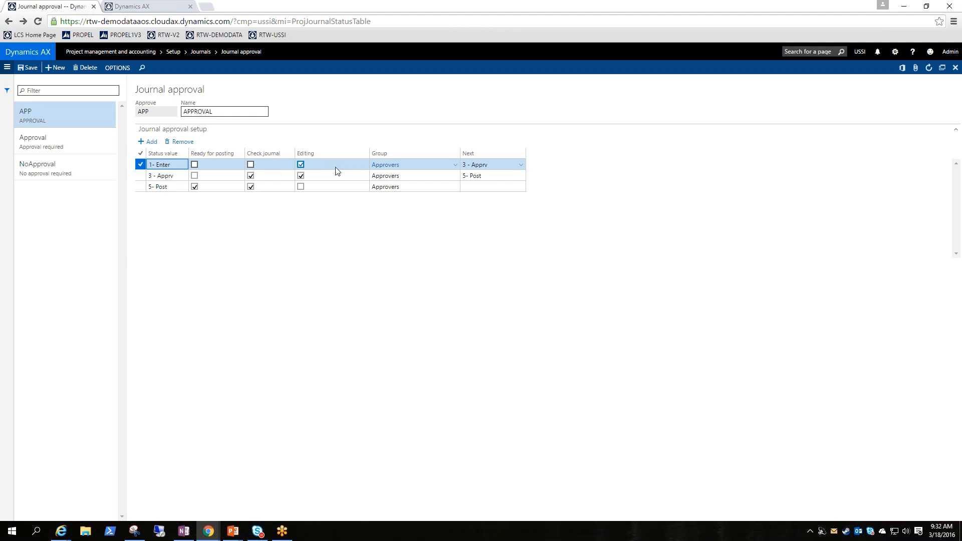
pyautogui.click(252, 175)
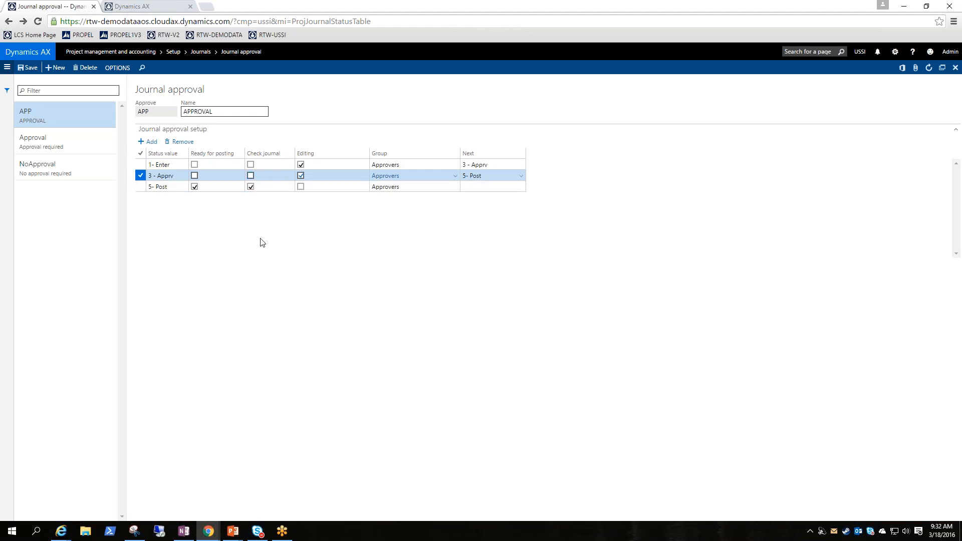
pyautogui.click(301, 176)
pyautogui.click(251, 176)
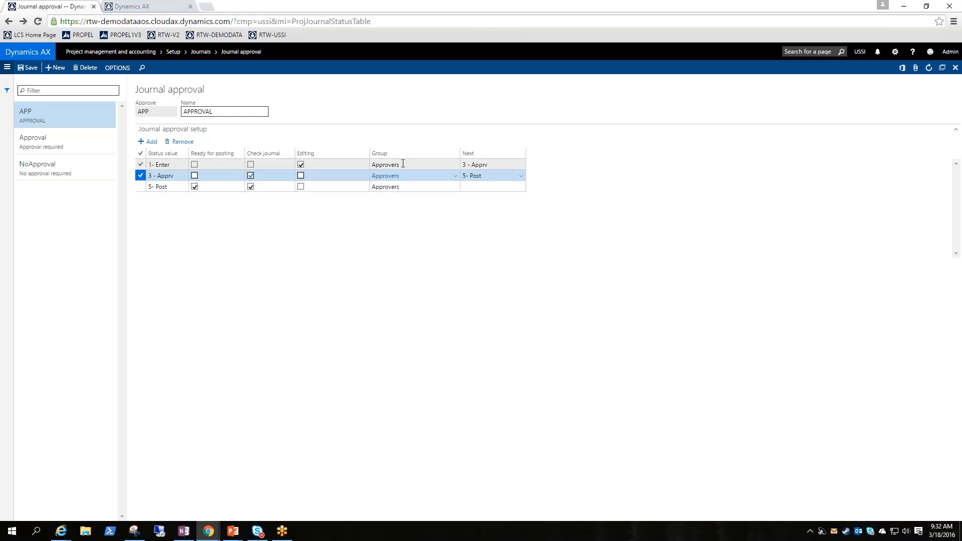
pyautogui.moveTo(392, 178)
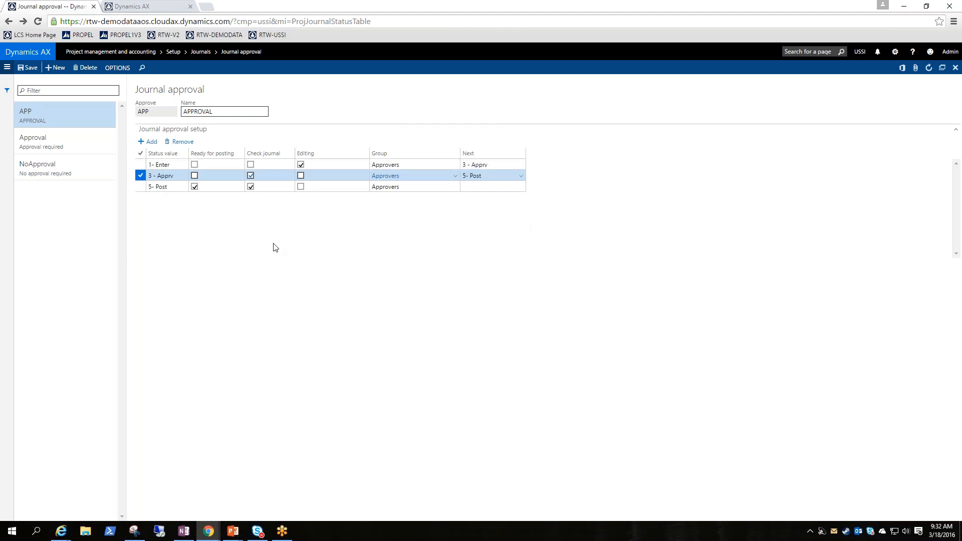
# In the second browser tab, open the System administration User groups form.
pyautogui.click(141, 6)
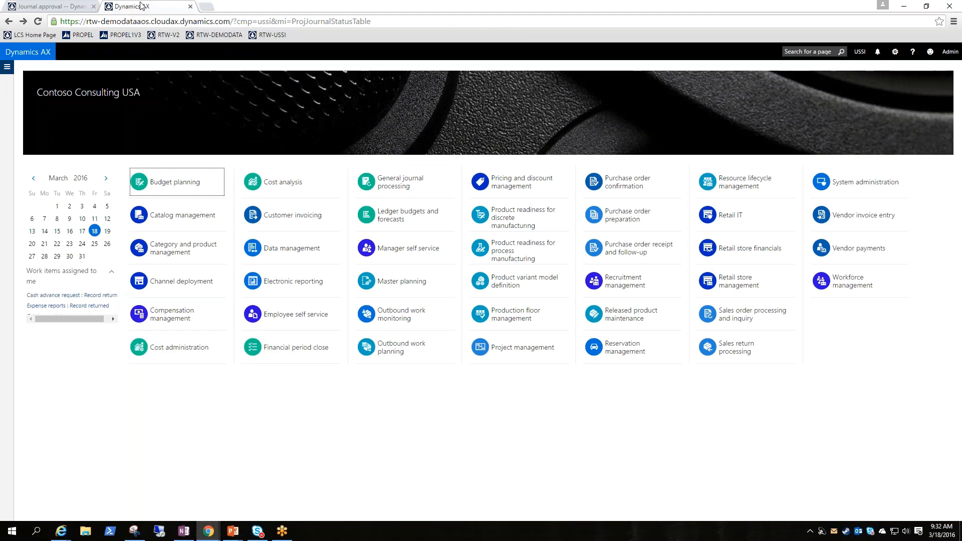
pyautogui.click(7, 67)
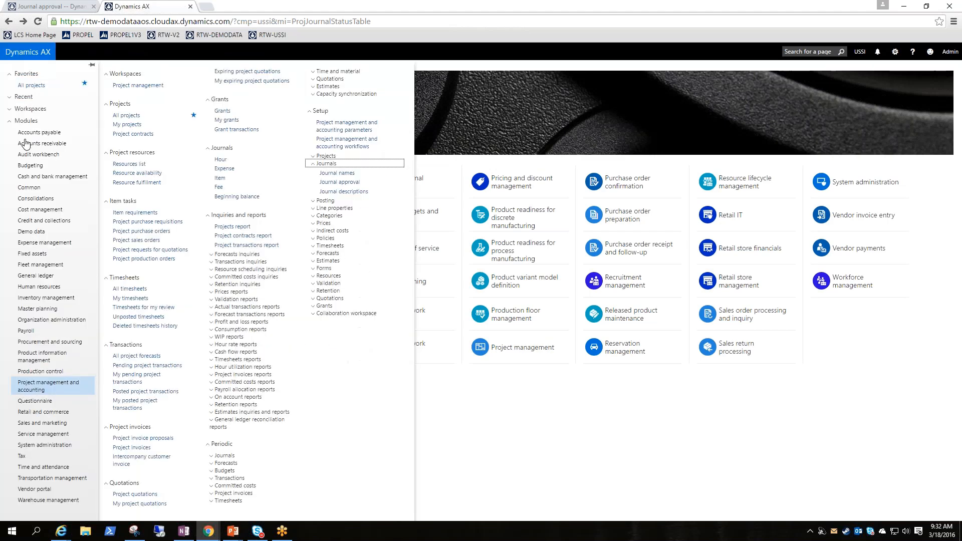
pyautogui.click(55, 446)
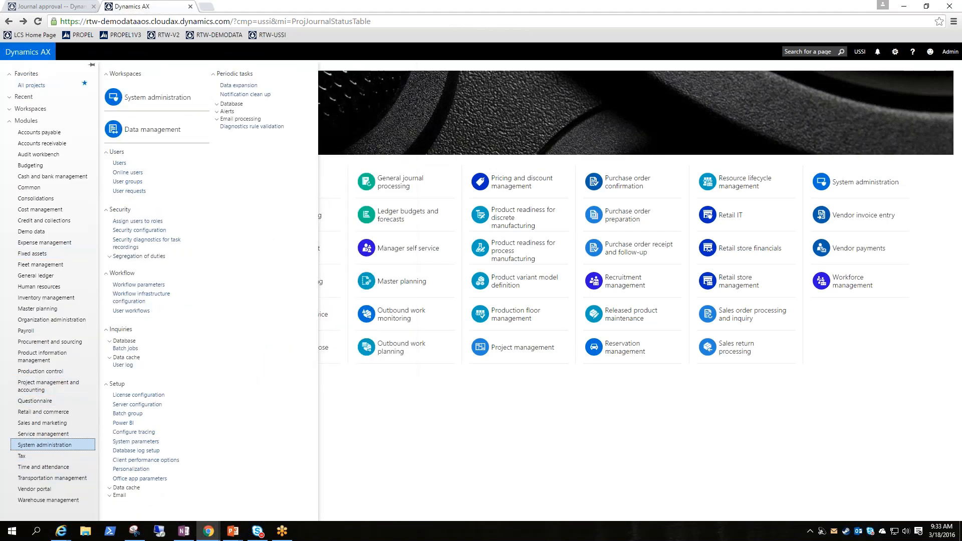
pyautogui.click(133, 182)
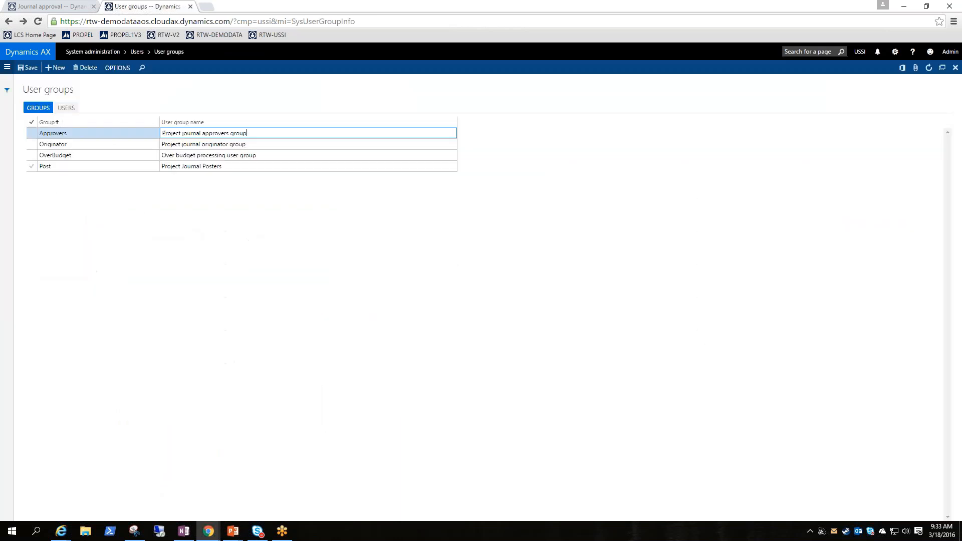
# Add the second and third remaining users to the Approvers user group and save the assignment.
pyautogui.click(40, 136)
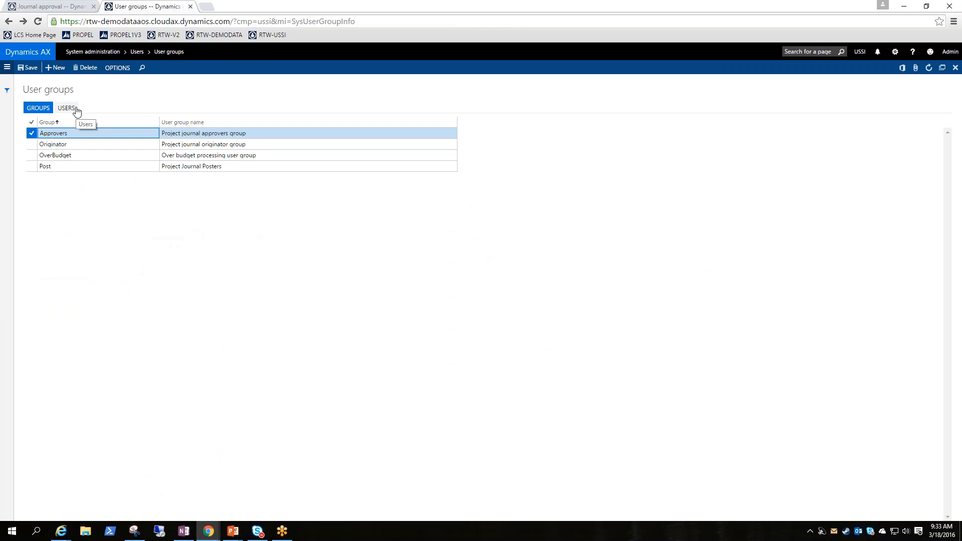
pyautogui.click(77, 111)
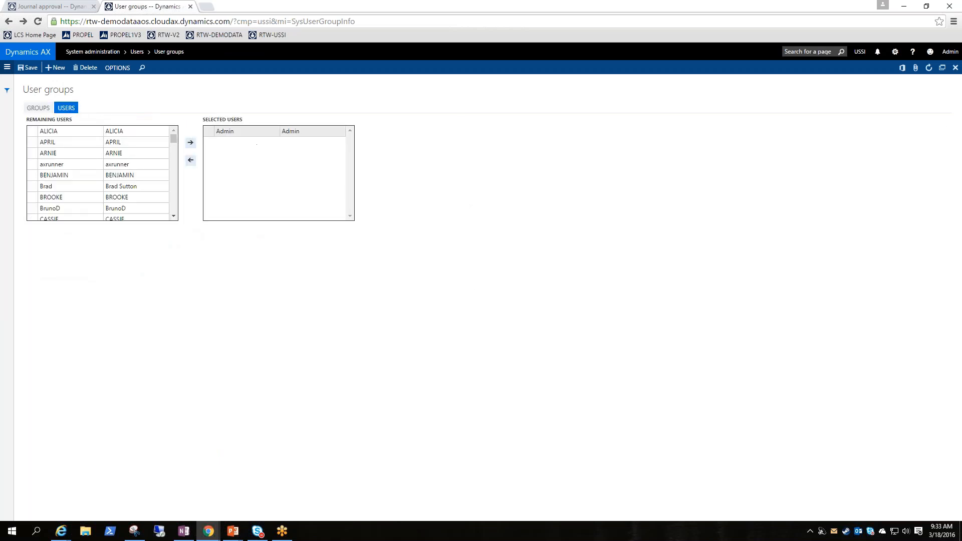
pyautogui.click(32, 152)
pyautogui.click(32, 142)
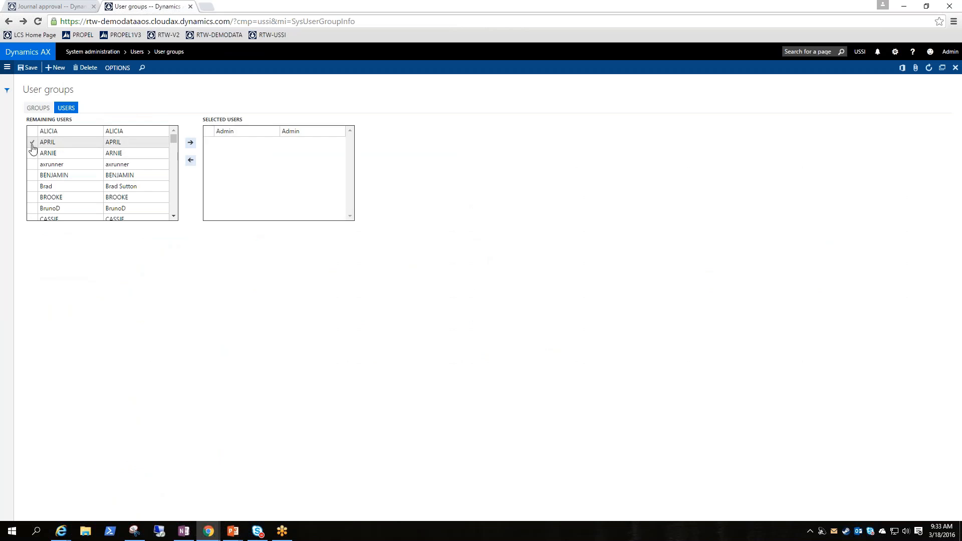
pyautogui.click(191, 143)
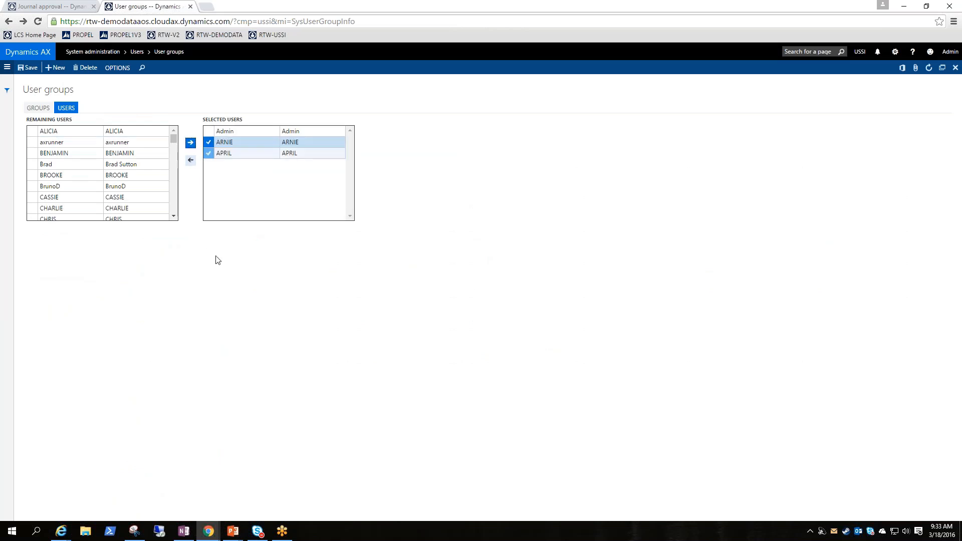
pyautogui.click(24, 71)
# Return to the journal approval browser tab and open the Journal names setup of Project management and accounting.
pyautogui.click(50, 7)
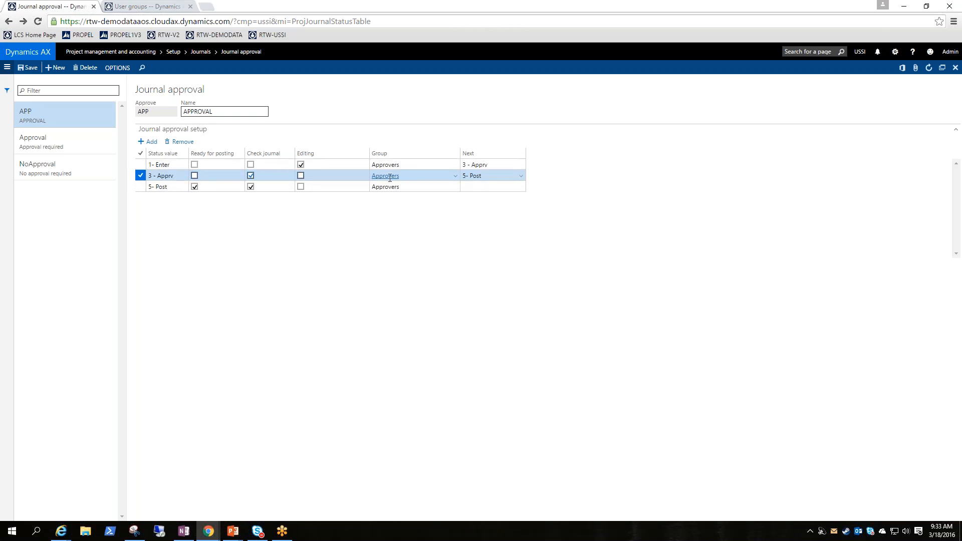
pyautogui.click(250, 175)
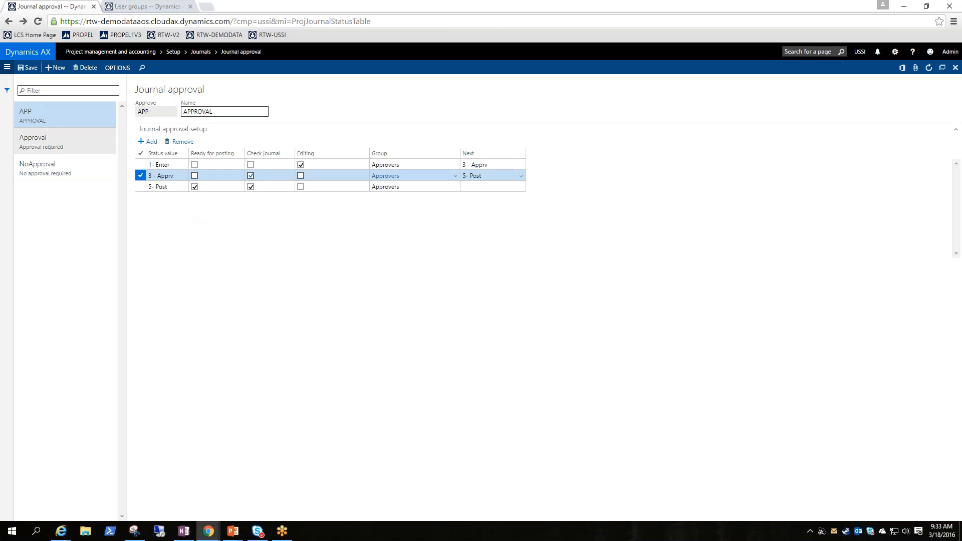
pyautogui.click(7, 68)
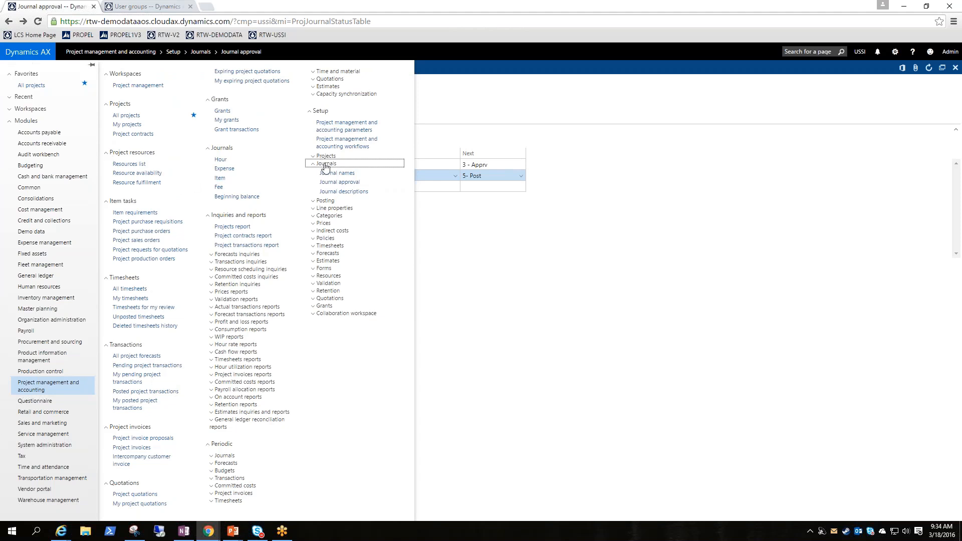
pyautogui.click(336, 174)
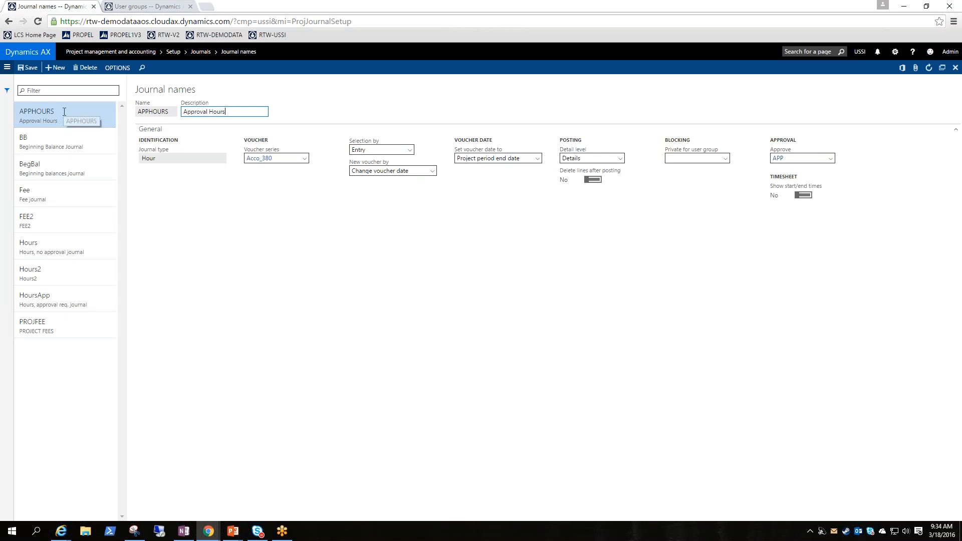
# Assign the APP approval to the APPHOURS journal name.
pyautogui.click(165, 157)
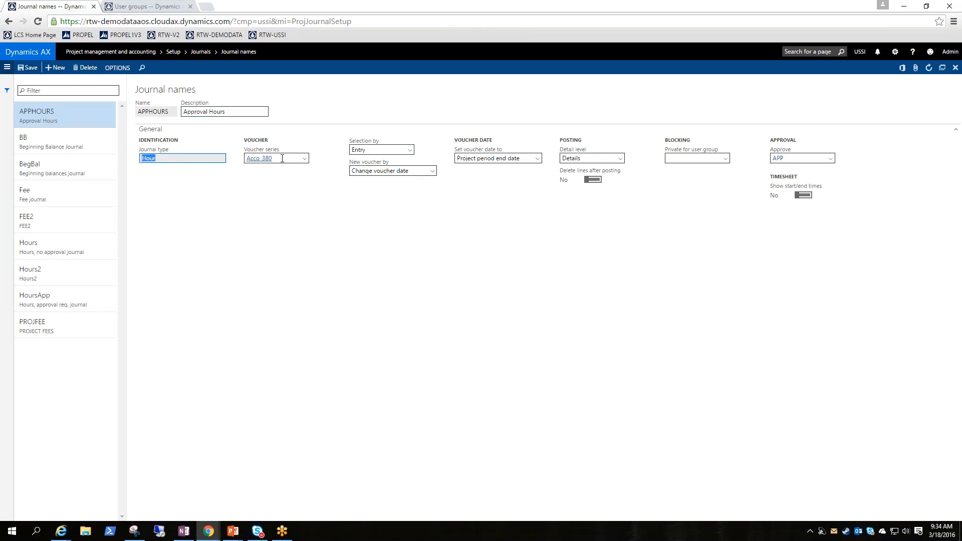
pyautogui.click(289, 216)
pyautogui.click(832, 159)
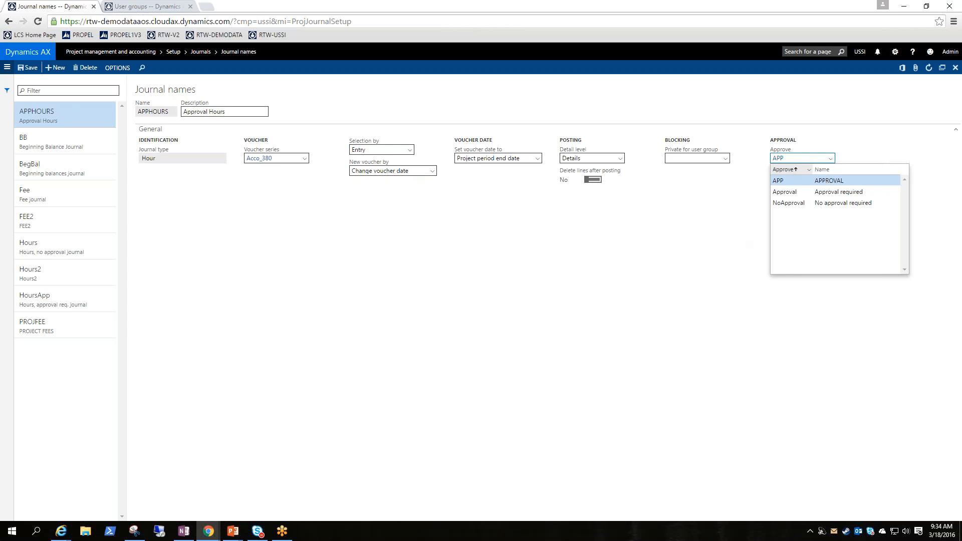
pyautogui.click(834, 181)
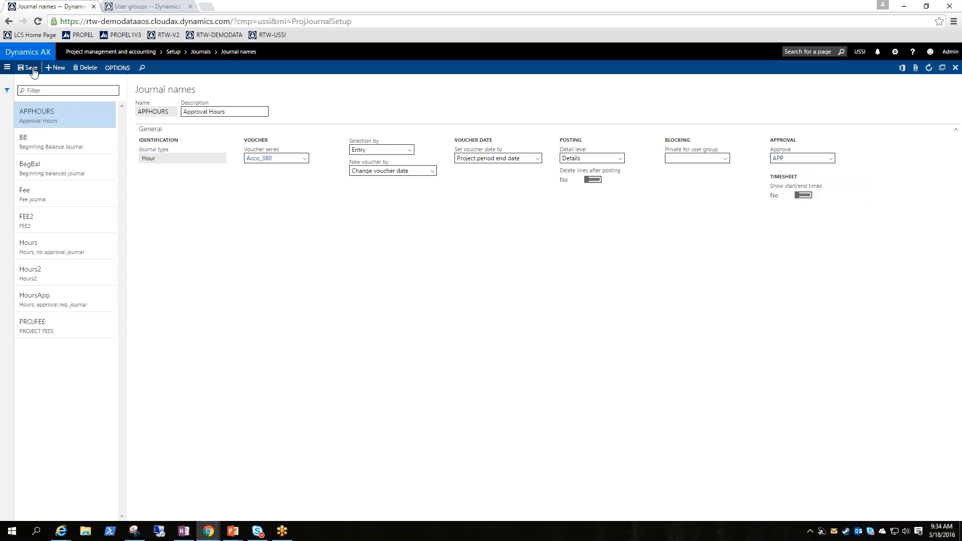
# Create a new project hour journal using the journal name APPHOURS and save it.
pyautogui.click(7, 68)
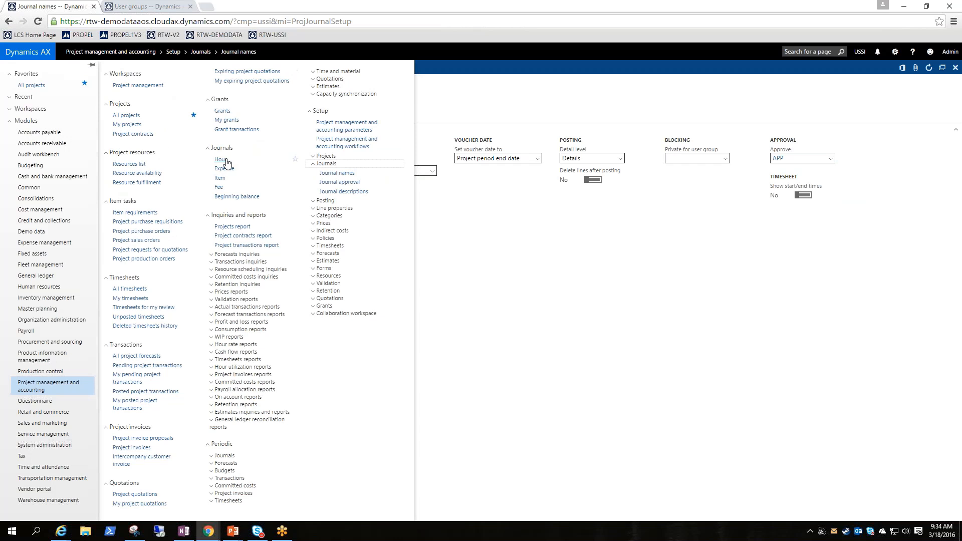
pyautogui.click(221, 161)
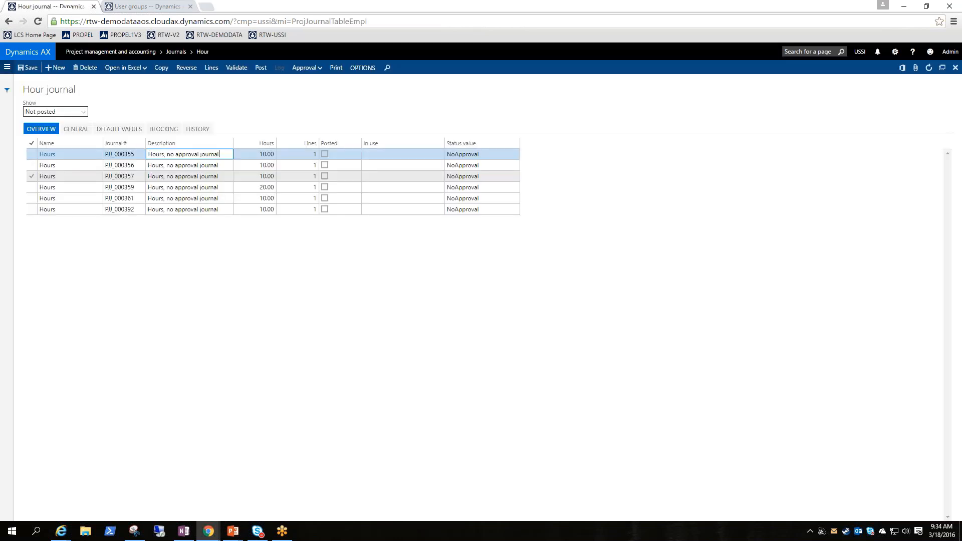
pyautogui.click(56, 67)
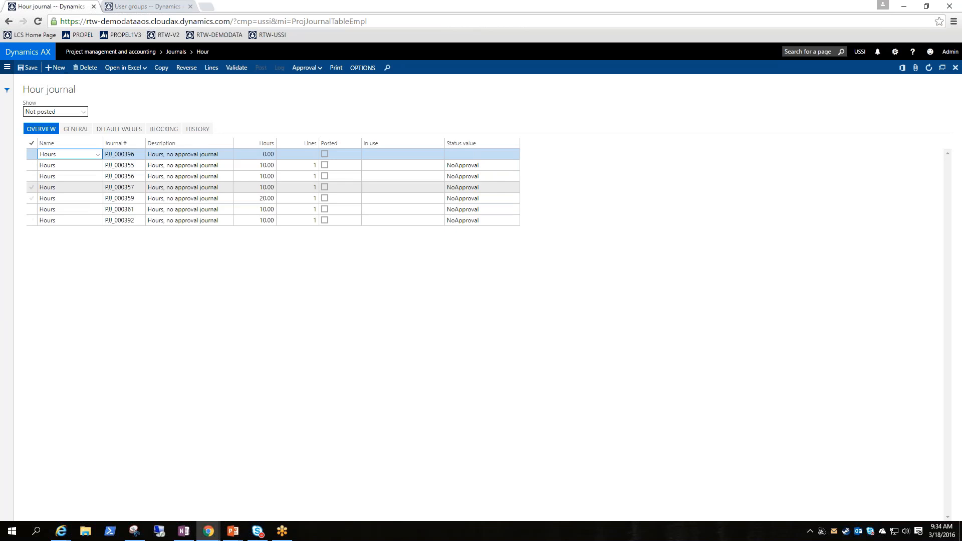
pyautogui.click(98, 155)
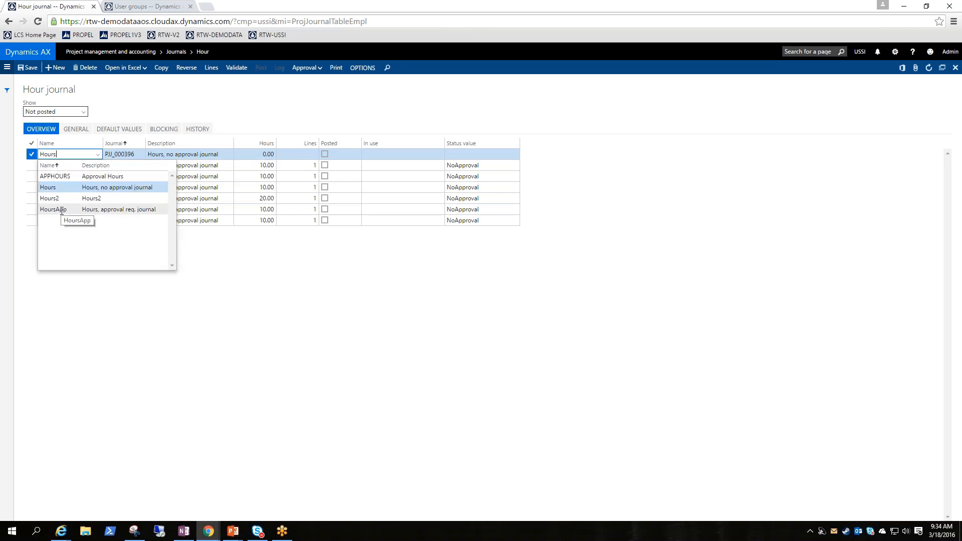
pyautogui.click(63, 177)
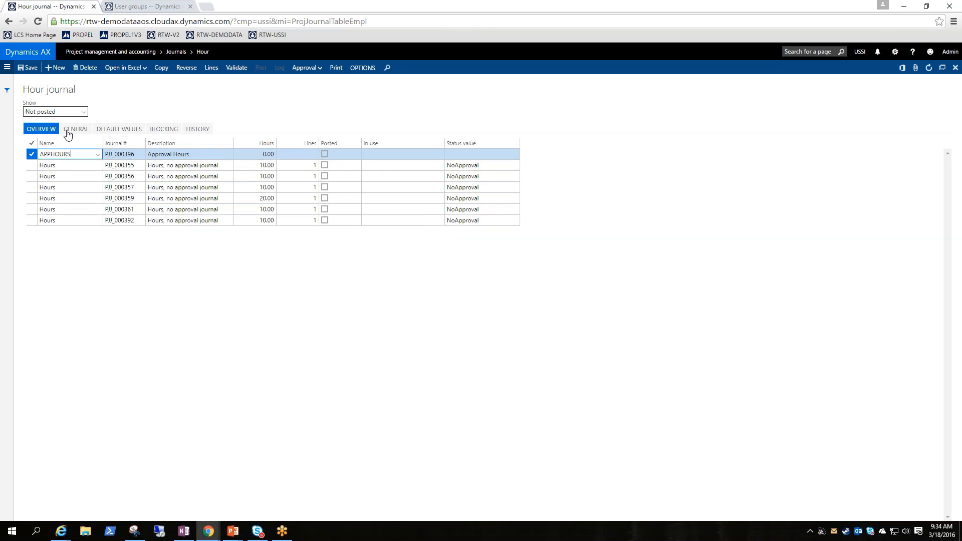
pyautogui.click(28, 67)
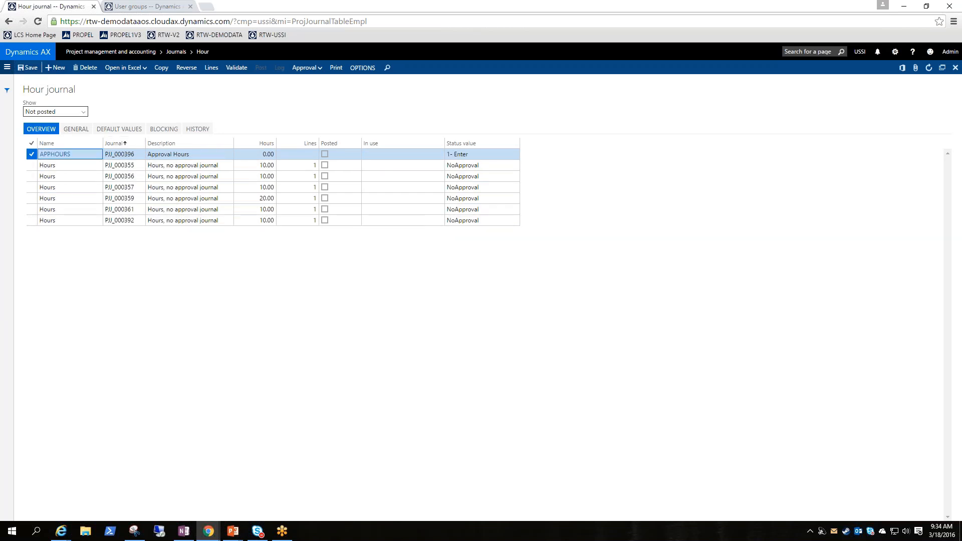
# Check the approval and status value in the new APPHOURS journal's general details, and return to the overview.
pyautogui.click(77, 131)
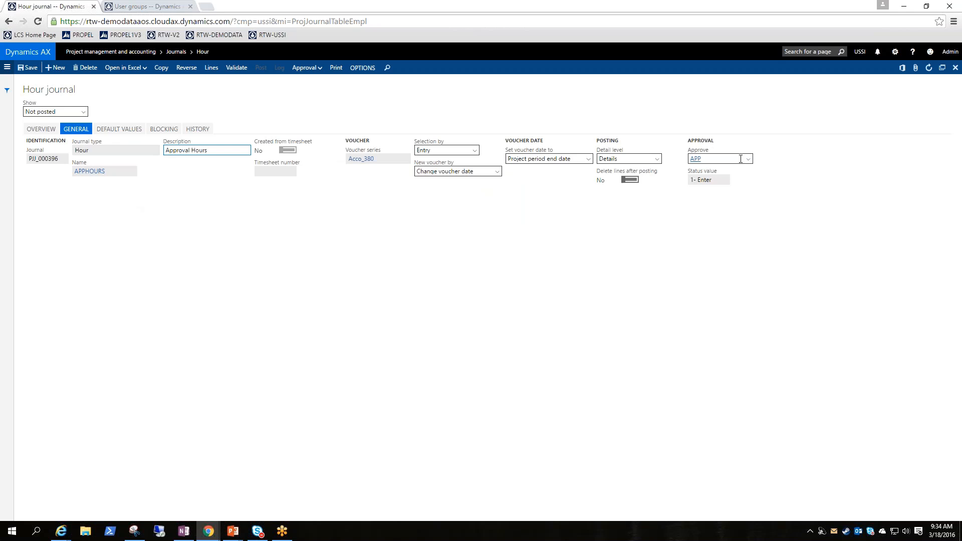
pyautogui.click(721, 180)
pyautogui.click(44, 130)
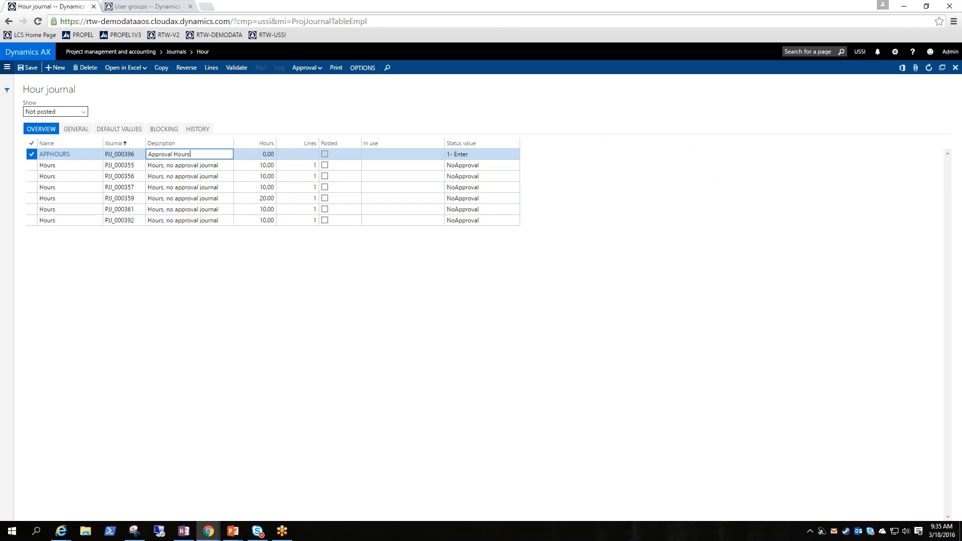
# Personalize the Hour journal form by inserting the Status value field into the overview grid, and close personalization.
pyautogui.click(491, 154)
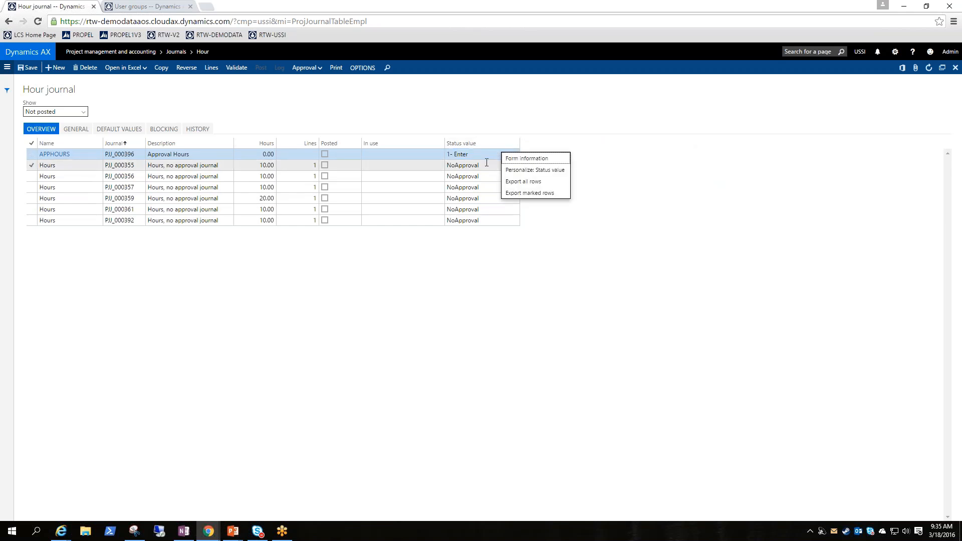
pyautogui.click(532, 171)
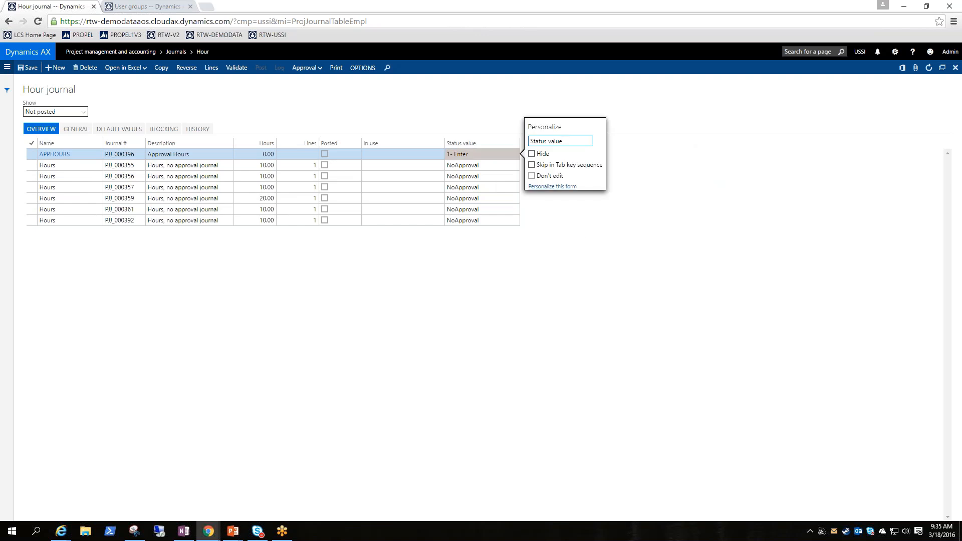
pyautogui.click(560, 192)
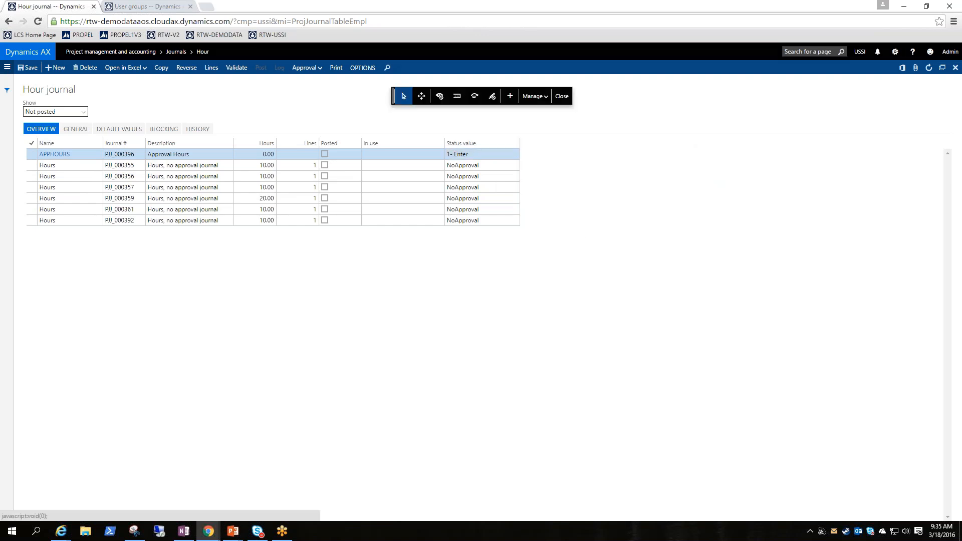
pyautogui.click(510, 100)
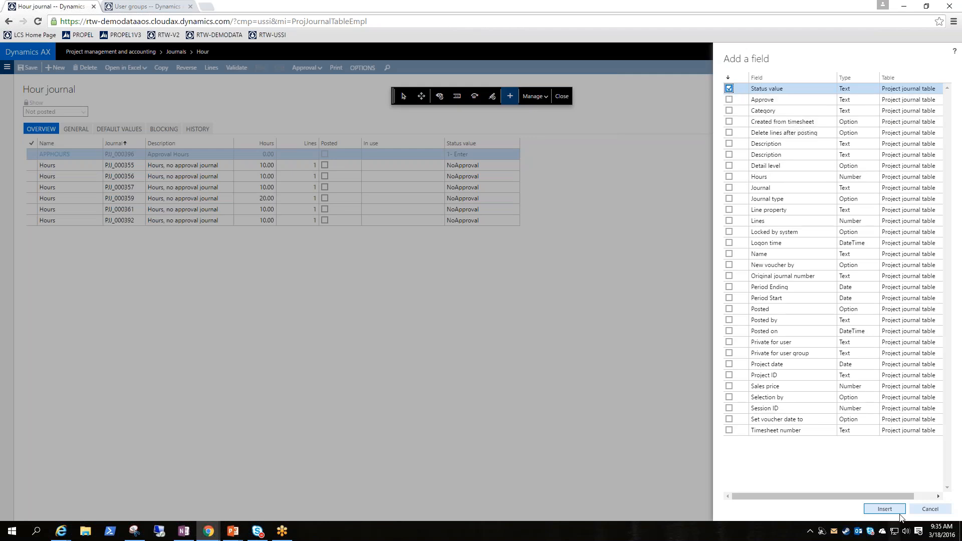
pyautogui.click(884, 510)
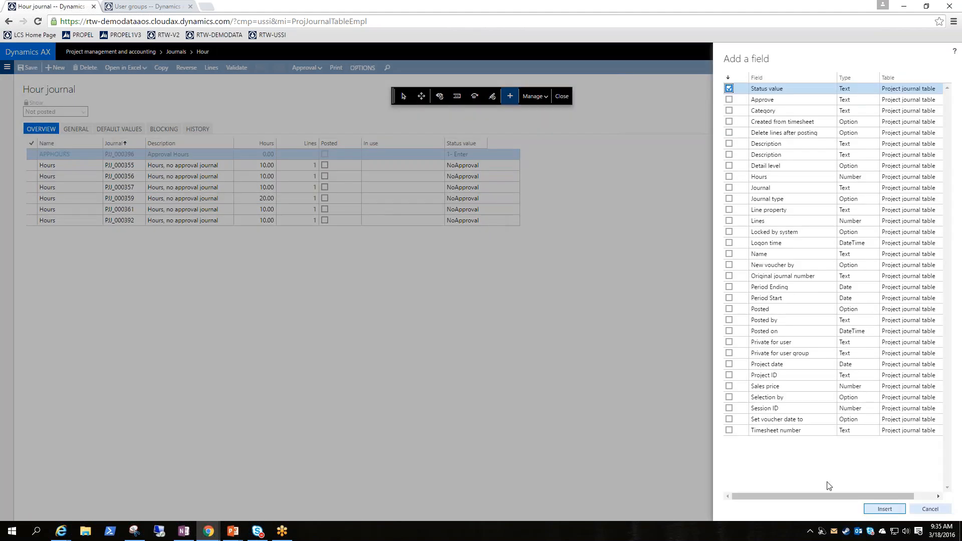
pyautogui.click(931, 510)
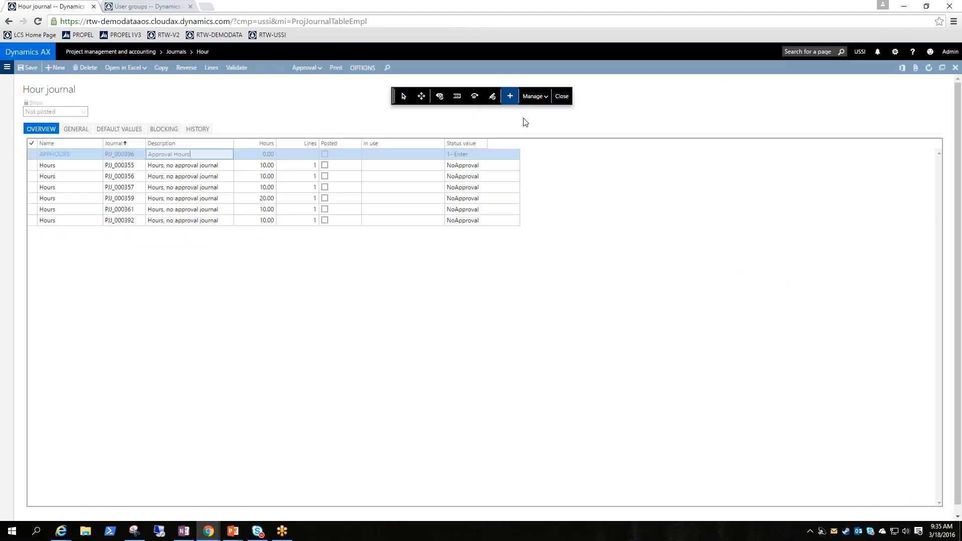
pyautogui.click(562, 96)
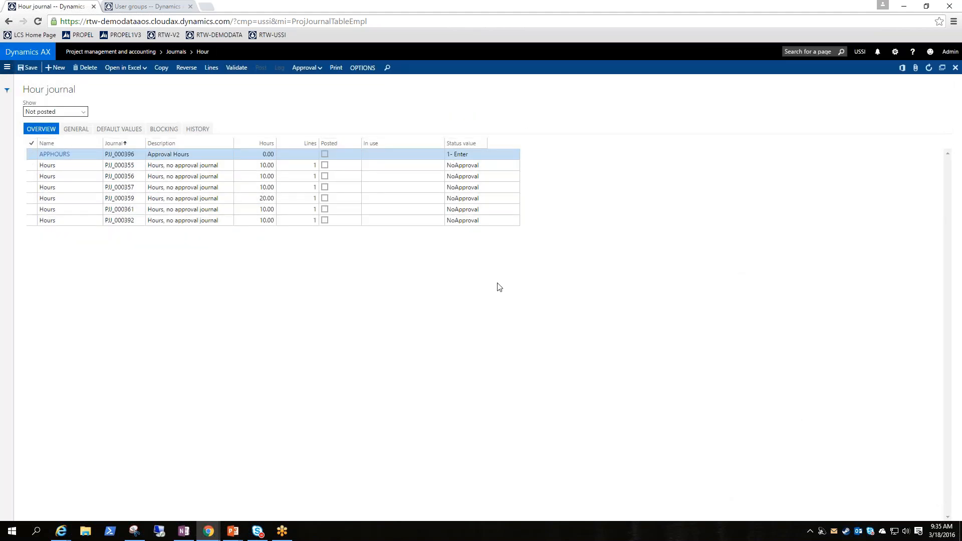
pyautogui.click(520, 146)
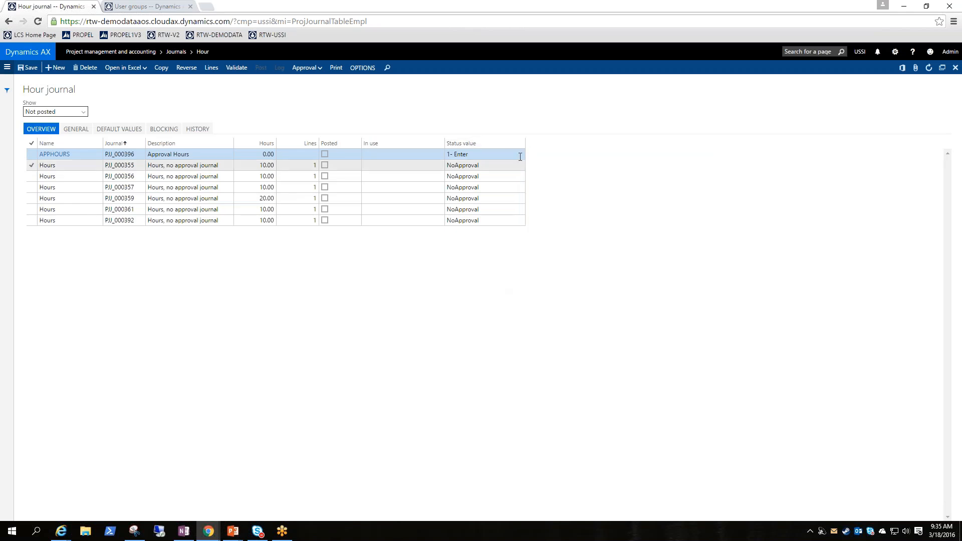
pyautogui.click(520, 145)
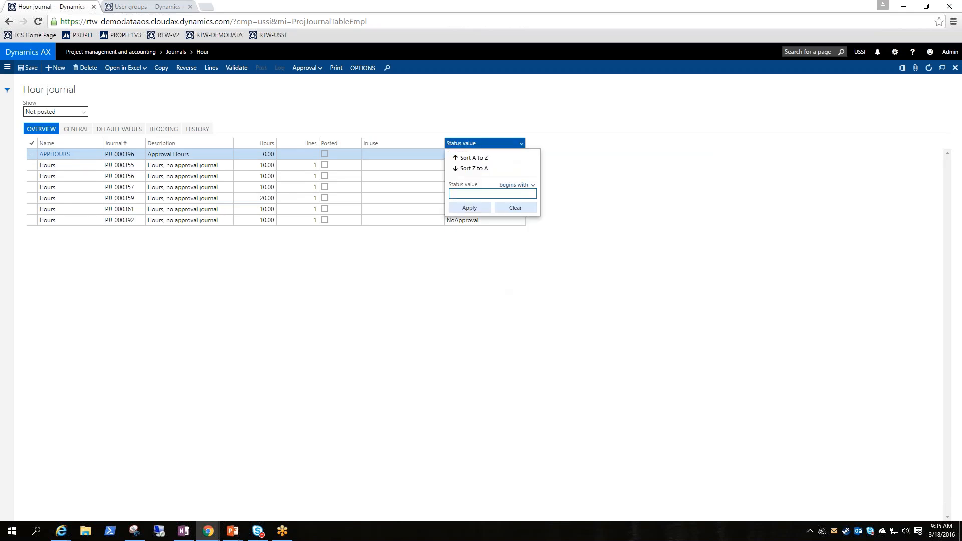
pyautogui.click(363, 316)
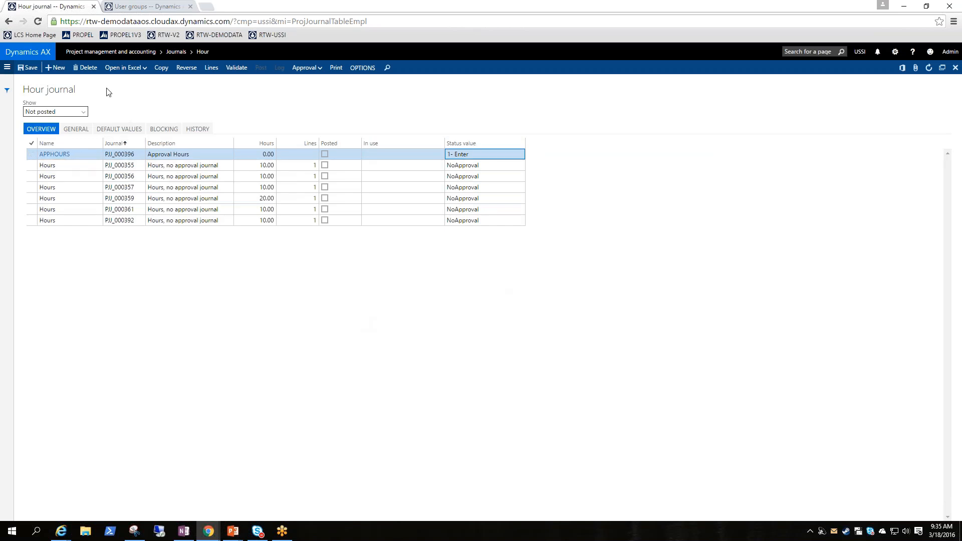
# Add an hour line to the APPHOURS journal with project 00000092, category Administration and 60 hours, and save it.
pyautogui.click(211, 67)
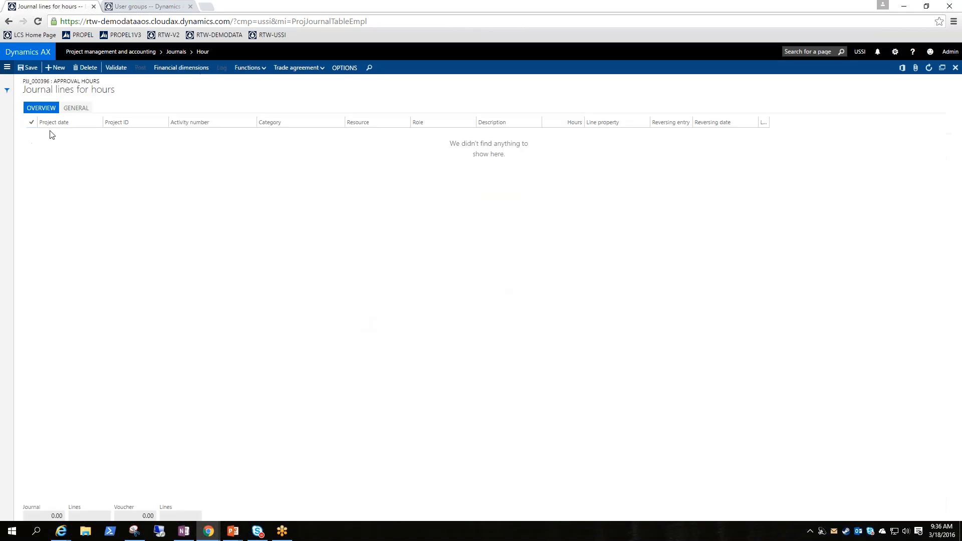
pyautogui.click(55, 67)
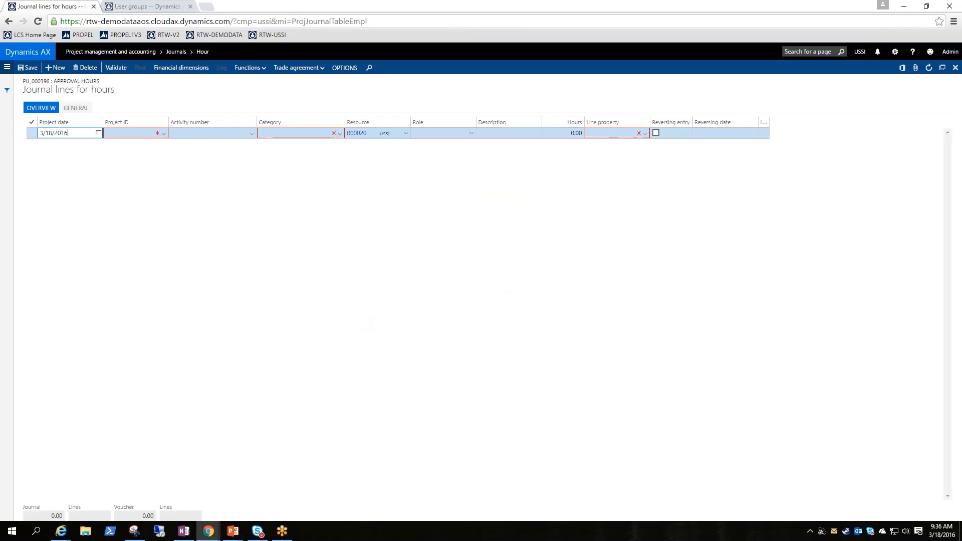
pyautogui.click(164, 133)
pyautogui.click(121, 155)
pyautogui.click(337, 135)
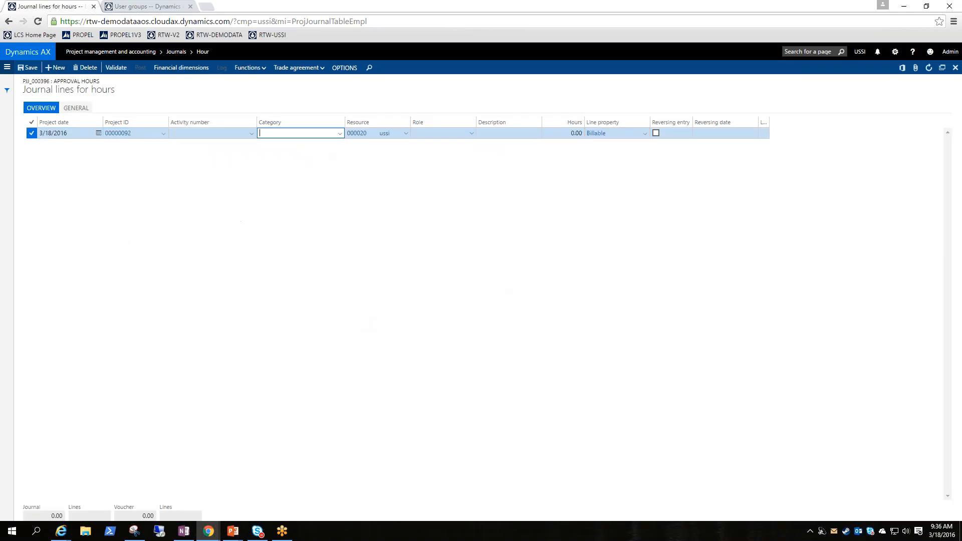
pyautogui.click(340, 134)
pyautogui.click(276, 155)
pyautogui.click(556, 133)
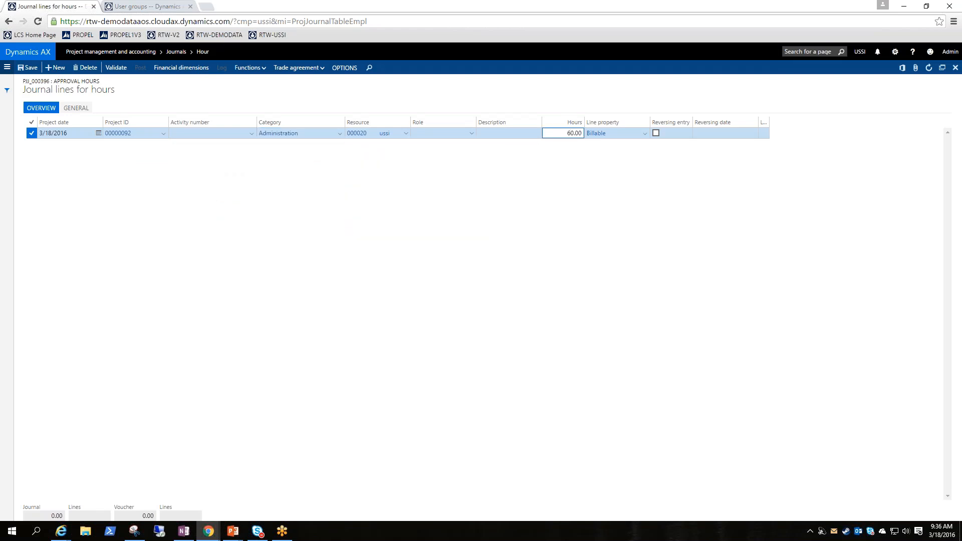
pyautogui.click(24, 70)
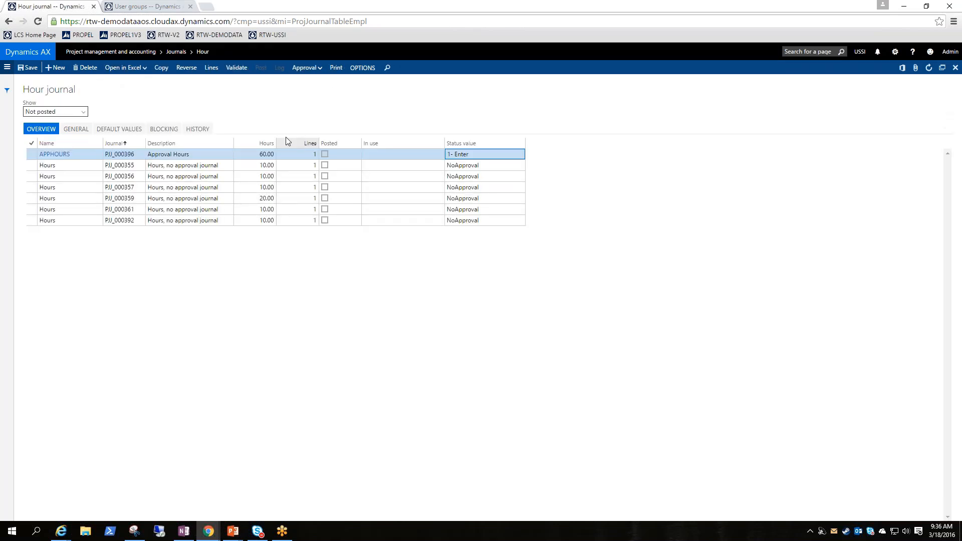
# Advance the APPHOURS journal to approval level 3 - Apprv and confirm the journal check.
pyautogui.click(312, 72)
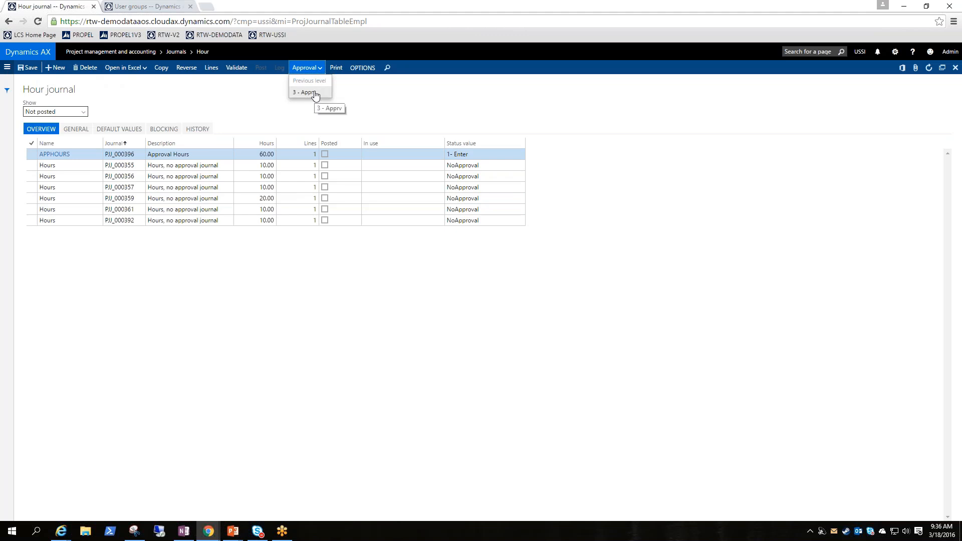
pyautogui.click(315, 93)
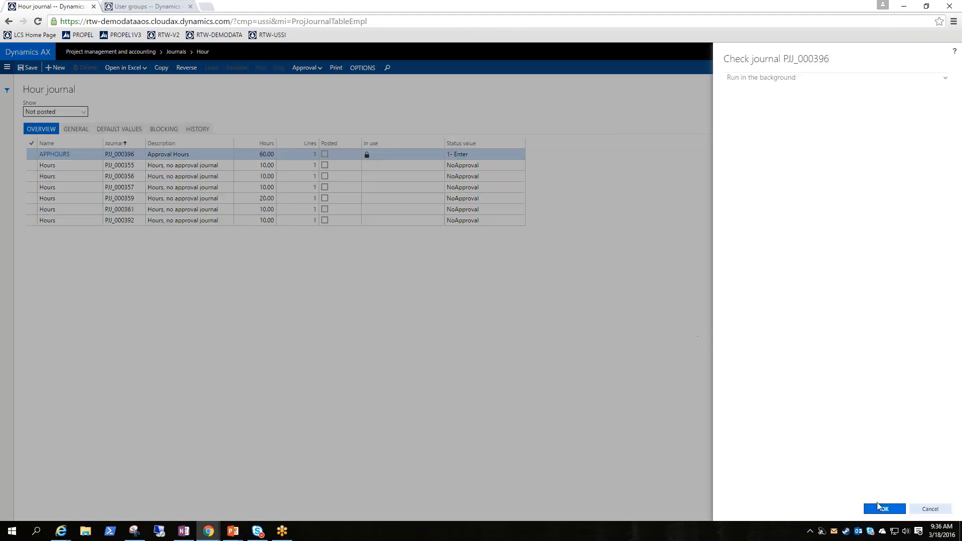
pyautogui.click(883, 509)
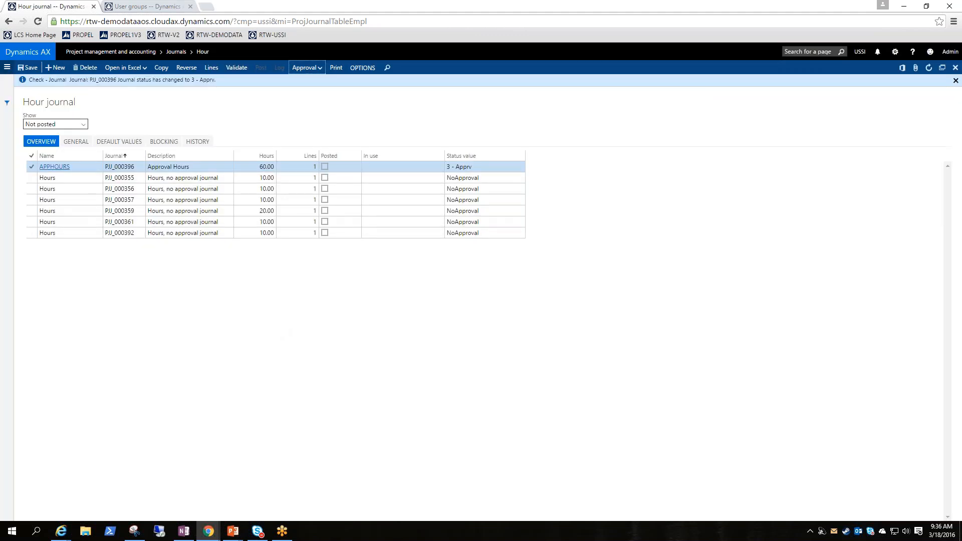
# Examine whether the hours and cost price on the APPHOURS journal line can be edited, and return to the journal overview.
pyautogui.click(211, 68)
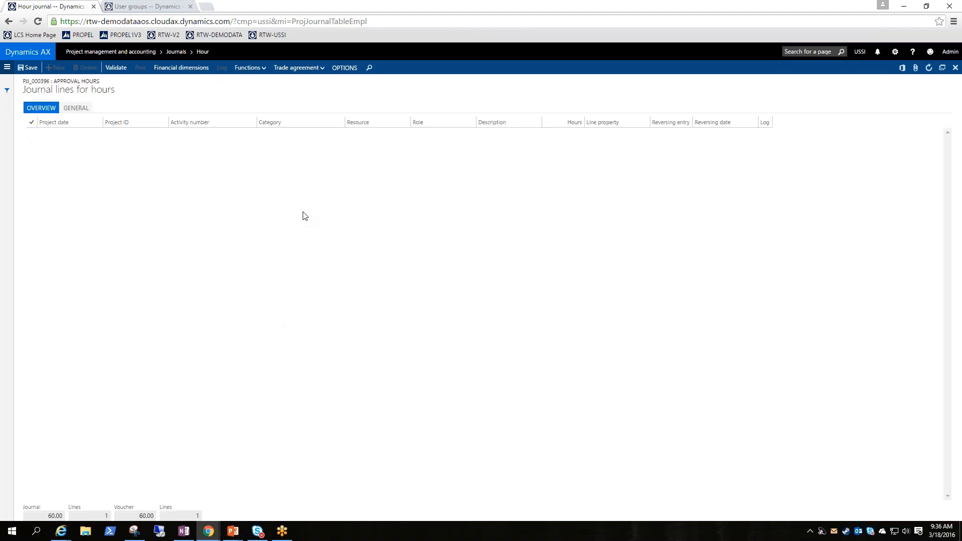
pyautogui.click(562, 134)
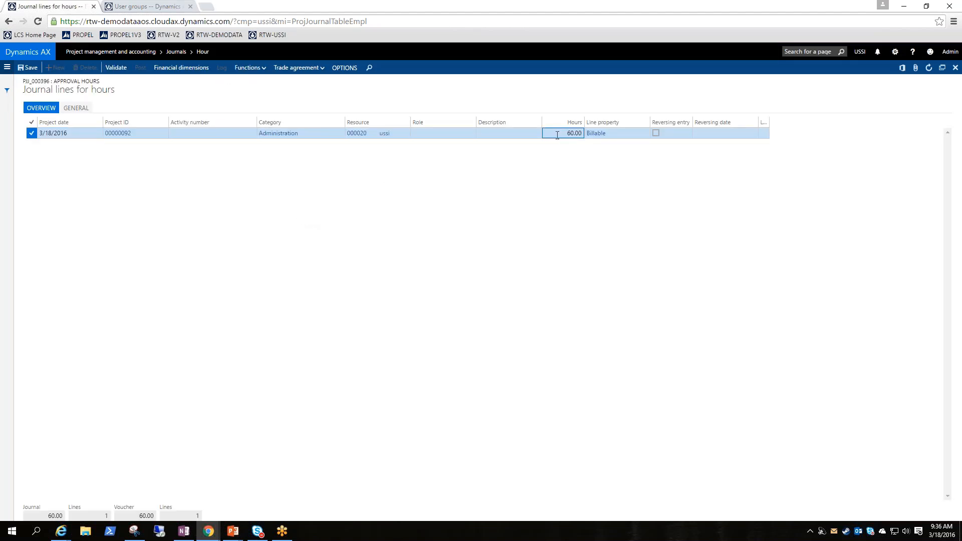
pyautogui.click(74, 67)
pyautogui.click(70, 111)
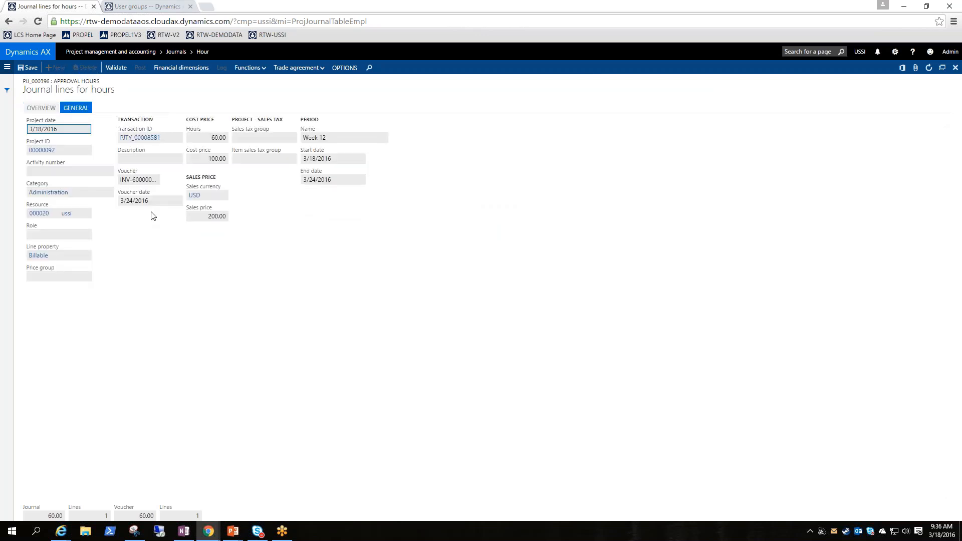
pyautogui.click(206, 158)
pyautogui.click(213, 159)
pyautogui.press('Escape')
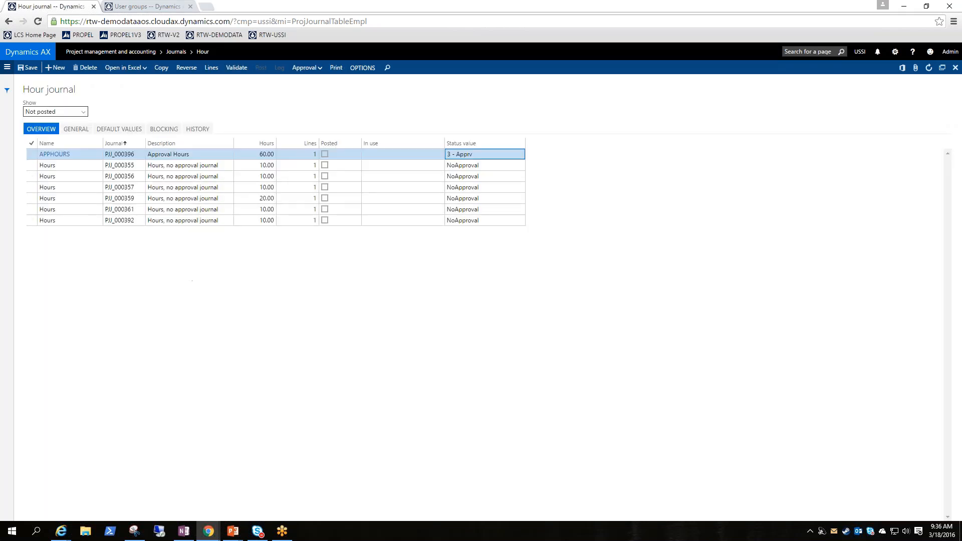
# Advance the APPHOURS journal to approval level 5- Post and confirm the journal check.
pyautogui.click(196, 154)
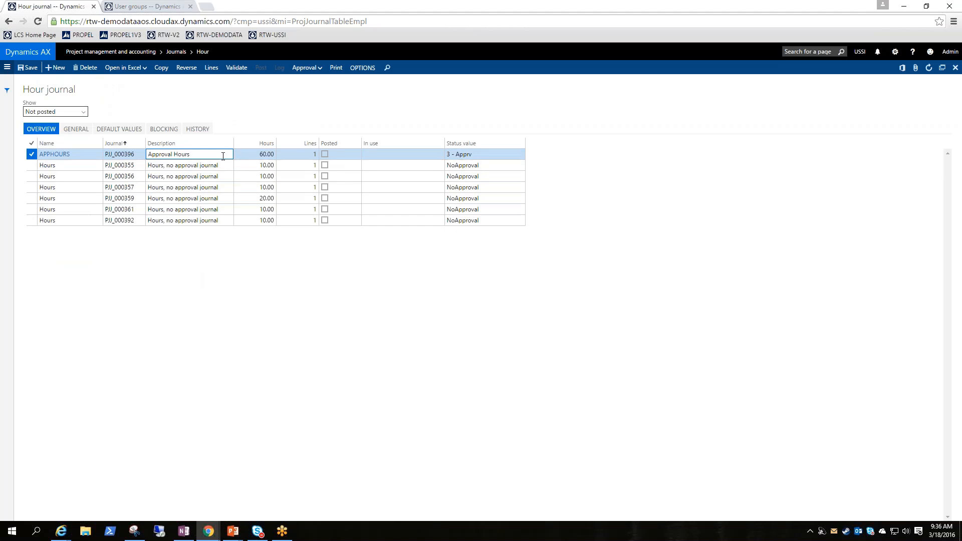
pyautogui.click(306, 67)
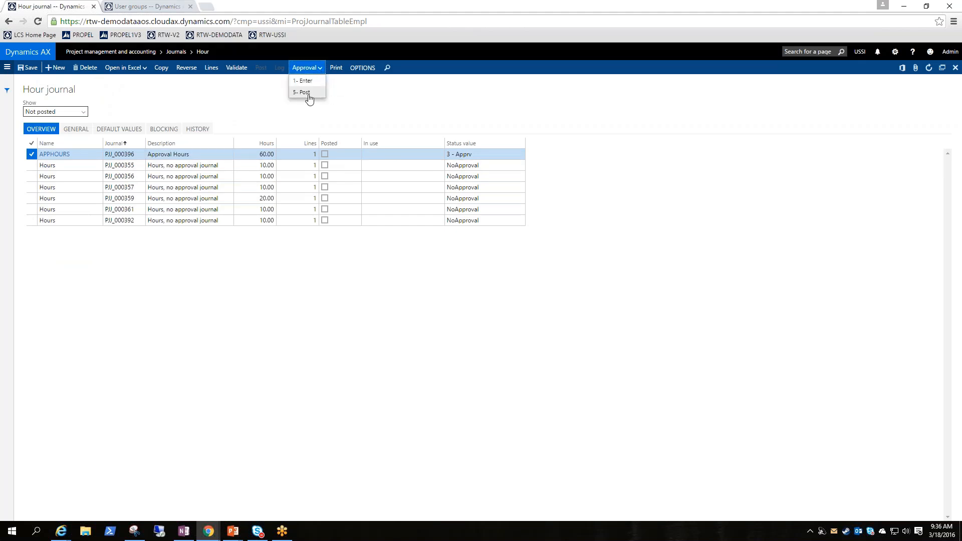
pyautogui.click(307, 93)
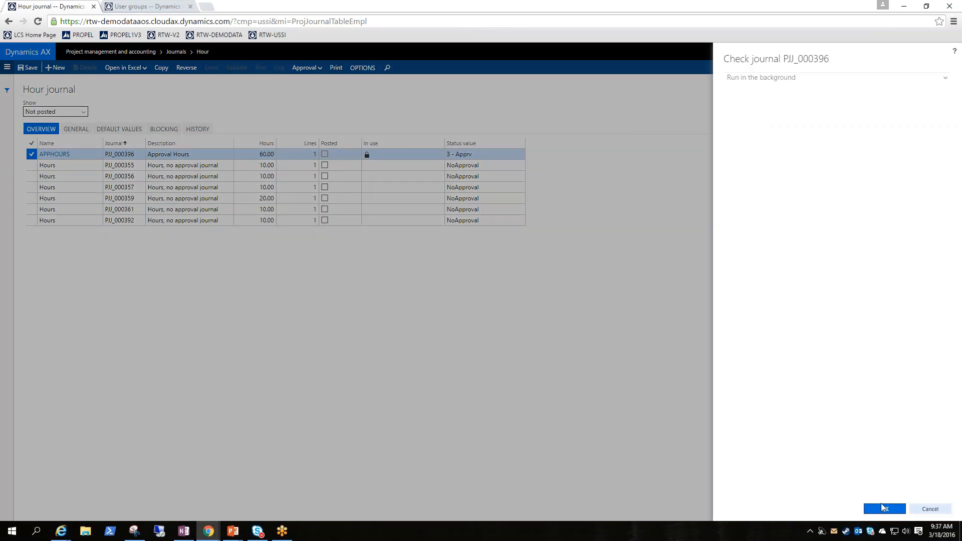
pyautogui.click(885, 508)
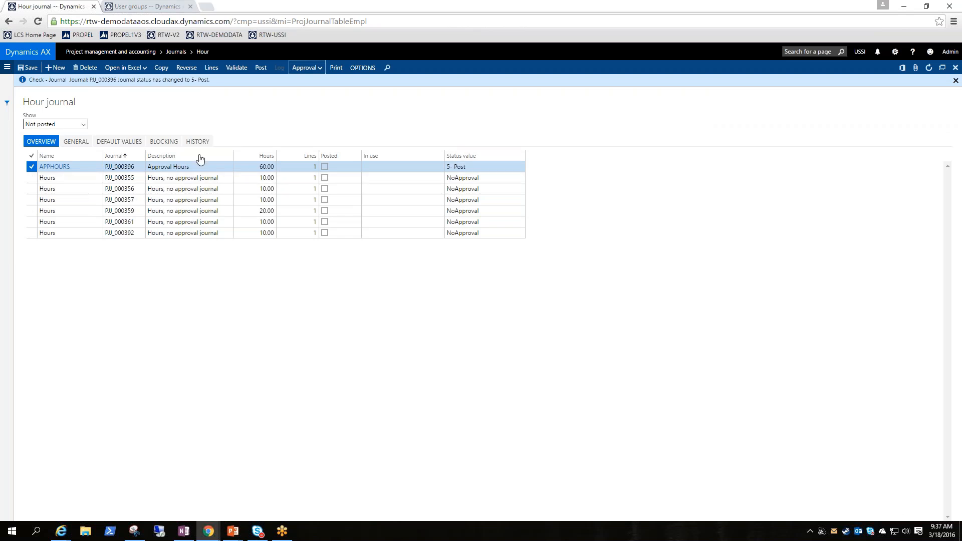
# Check whether the hours on the APPHOURS journal line can be edited, and post the journal from its lines.
pyautogui.click(261, 68)
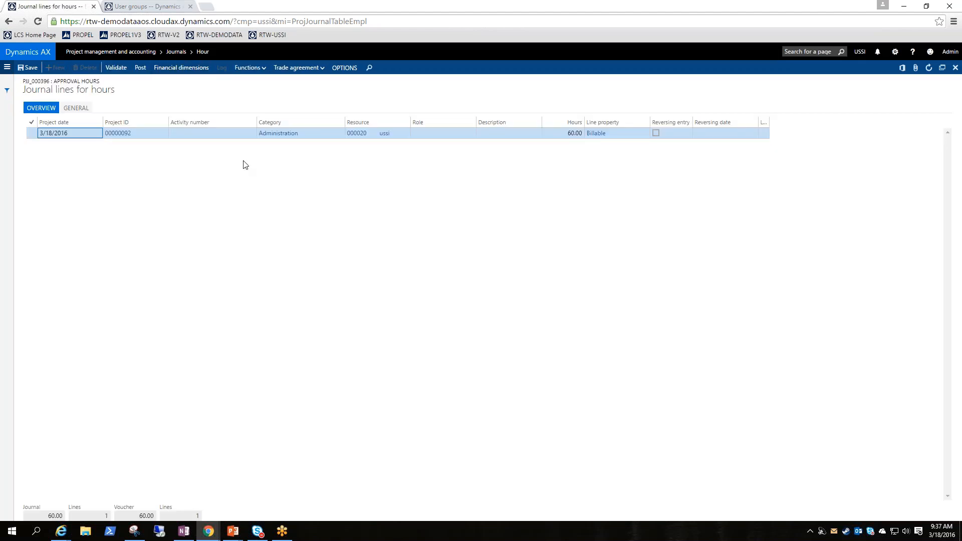
pyautogui.click(563, 132)
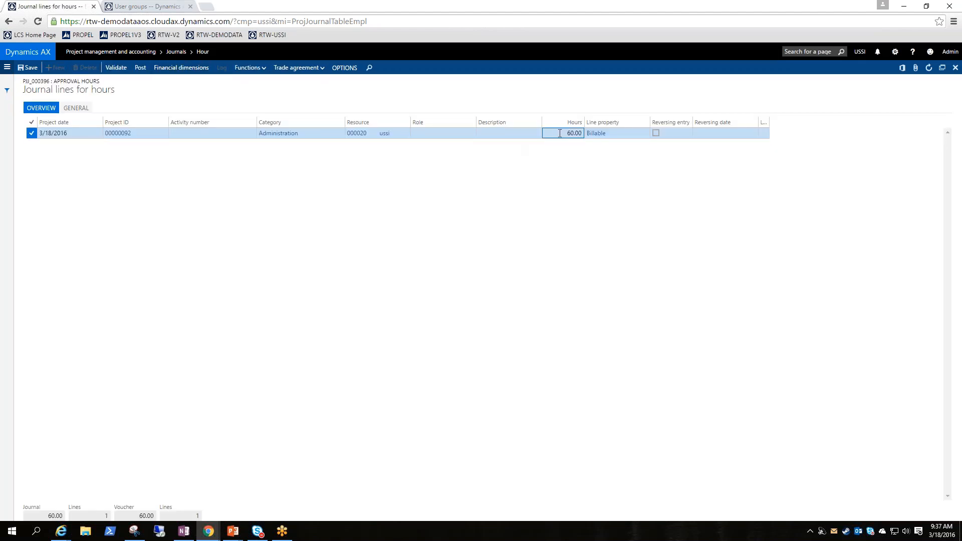
pyautogui.click(73, 109)
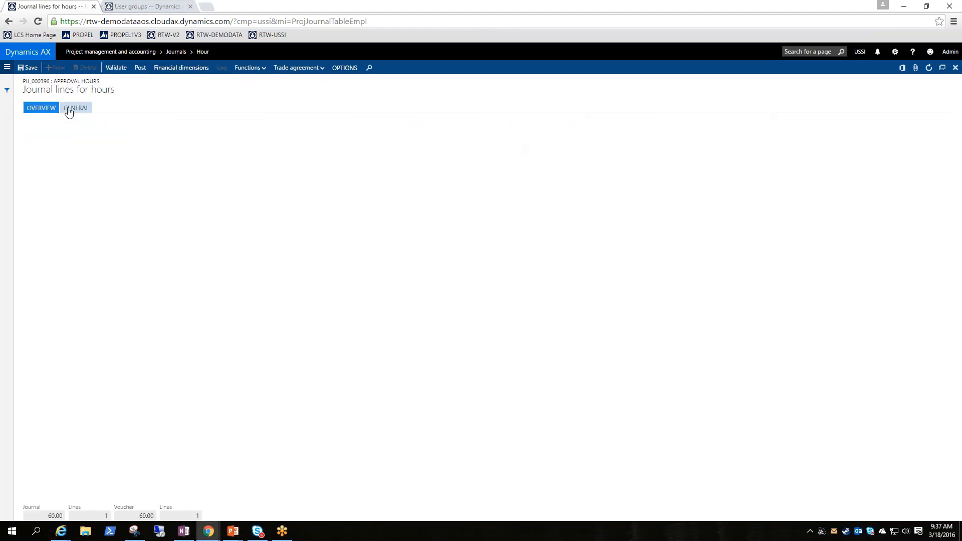
pyautogui.click(203, 138)
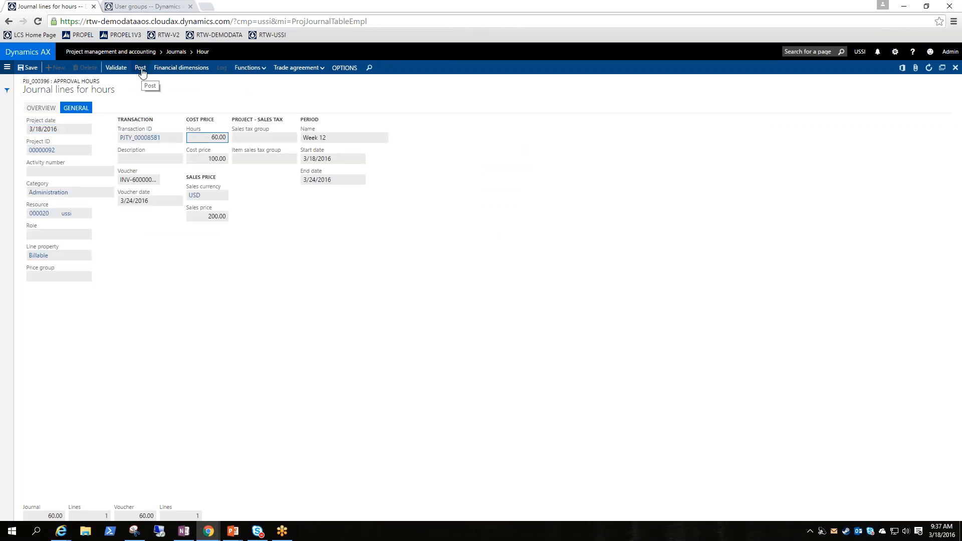
pyautogui.click(141, 71)
pyautogui.click(886, 510)
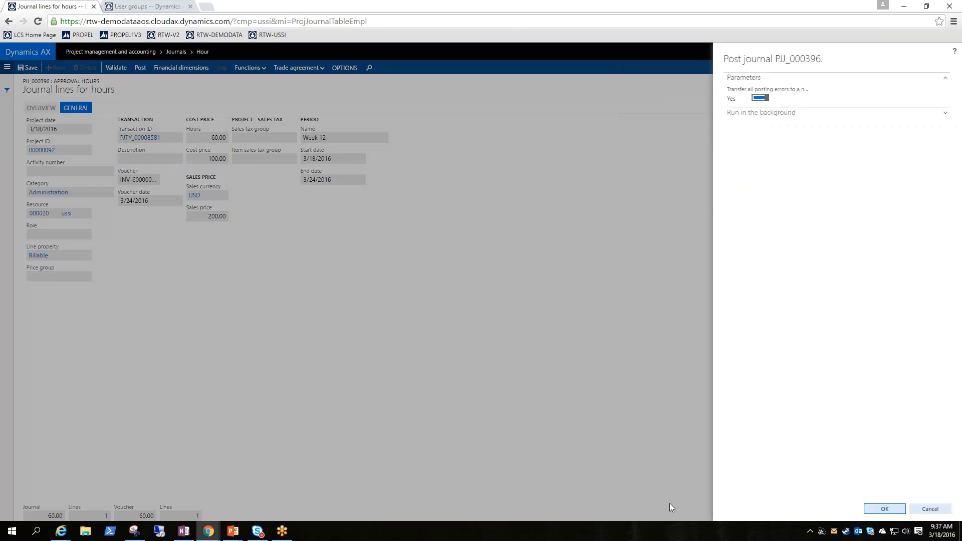